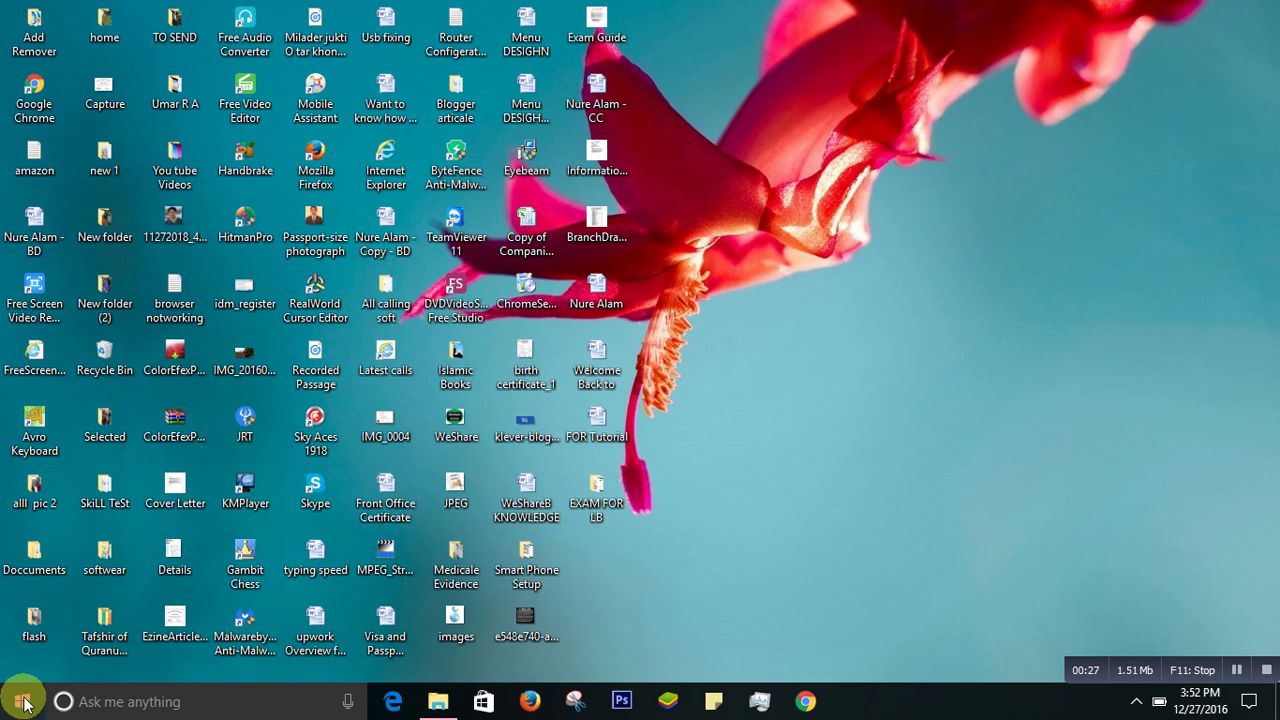
- Search 'contr' to open Control Panel, then go to Network and Internet's Network and Sharing Center
click(120, 701)
text(c)
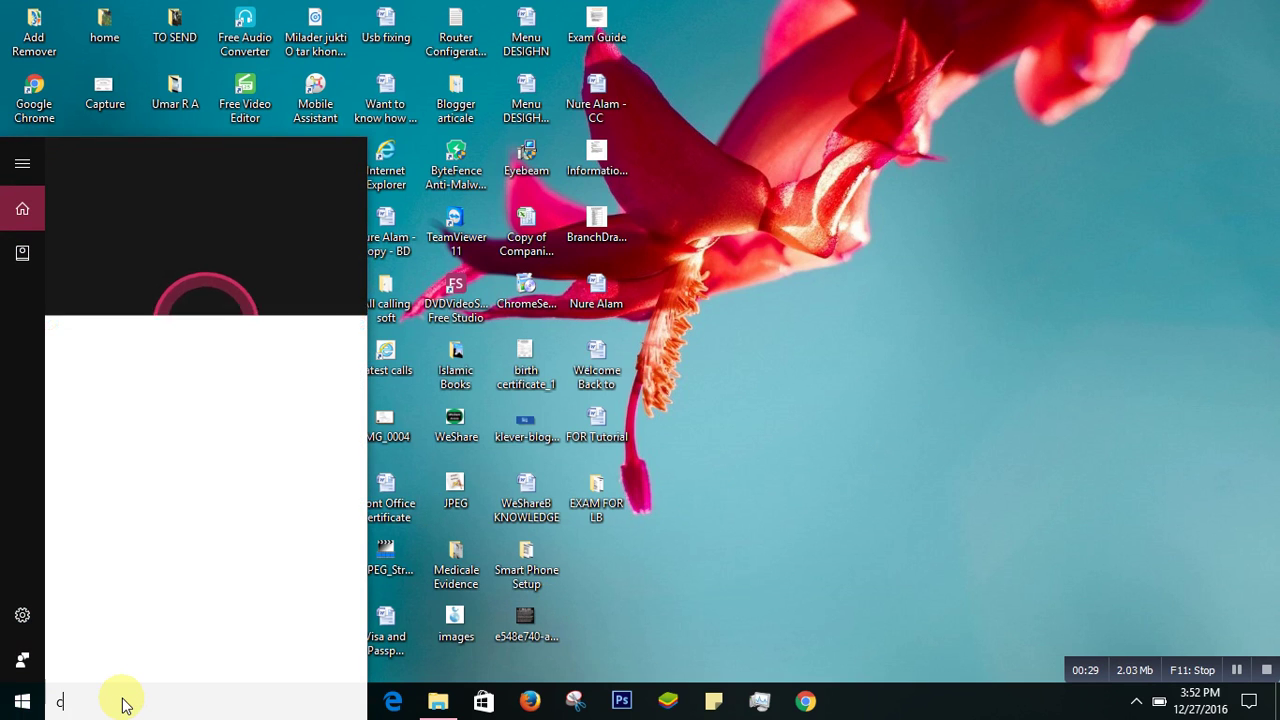
text(ontr)
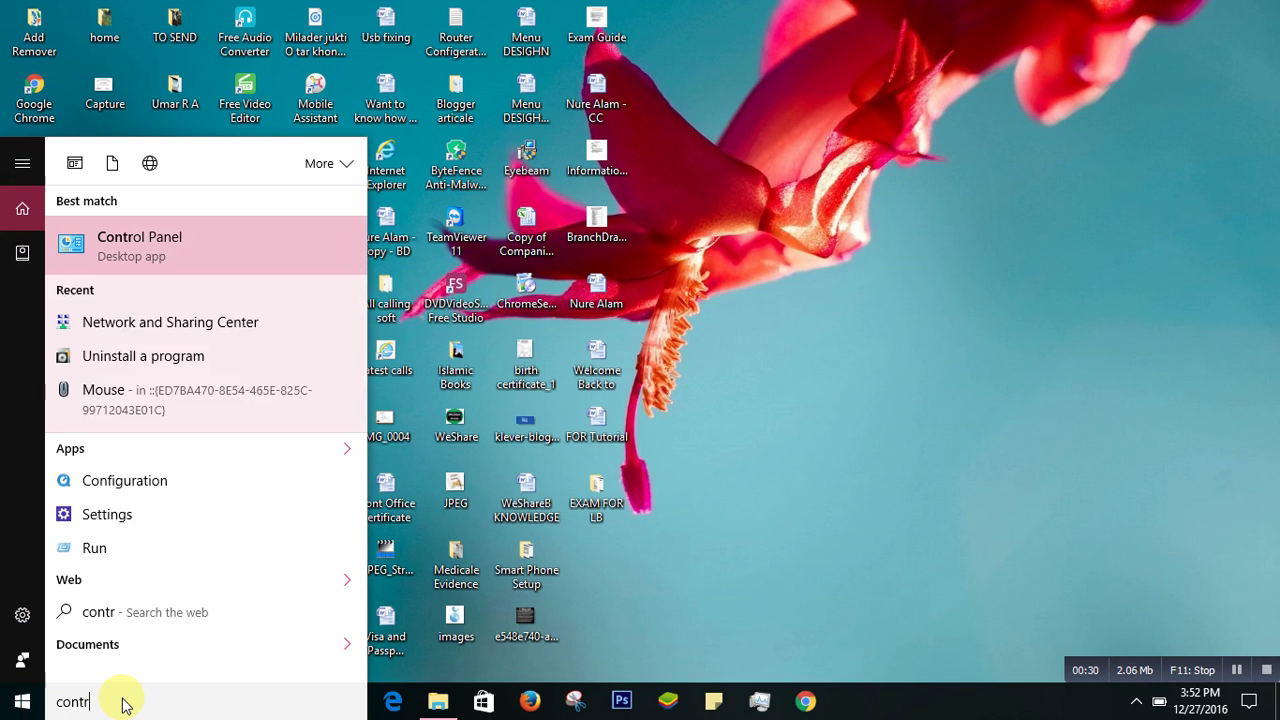
click(163, 249)
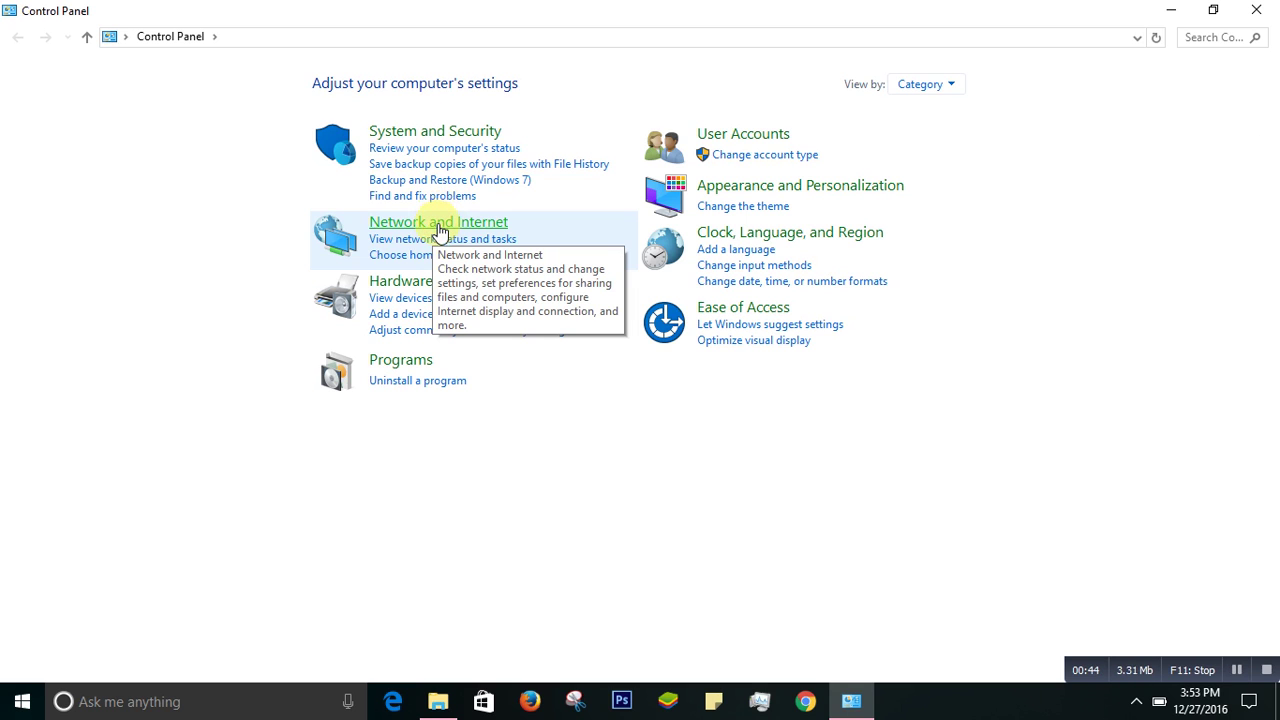
click(440, 222)
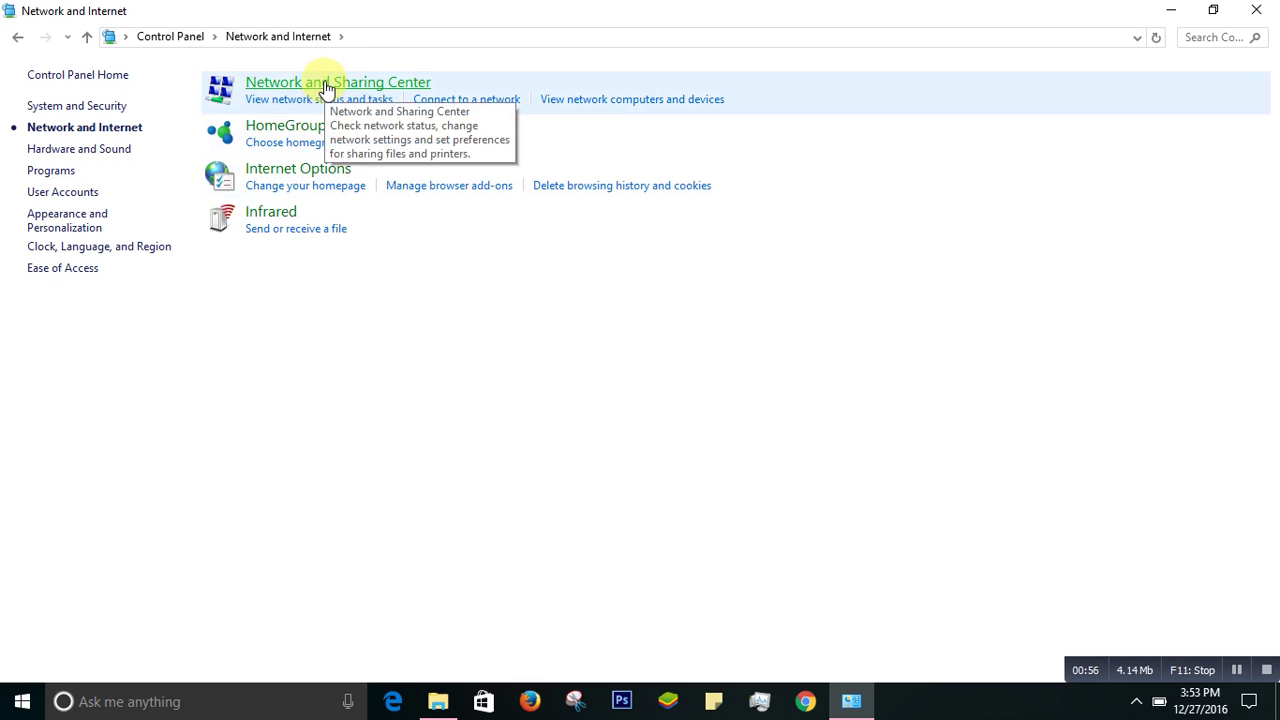
click(326, 84)
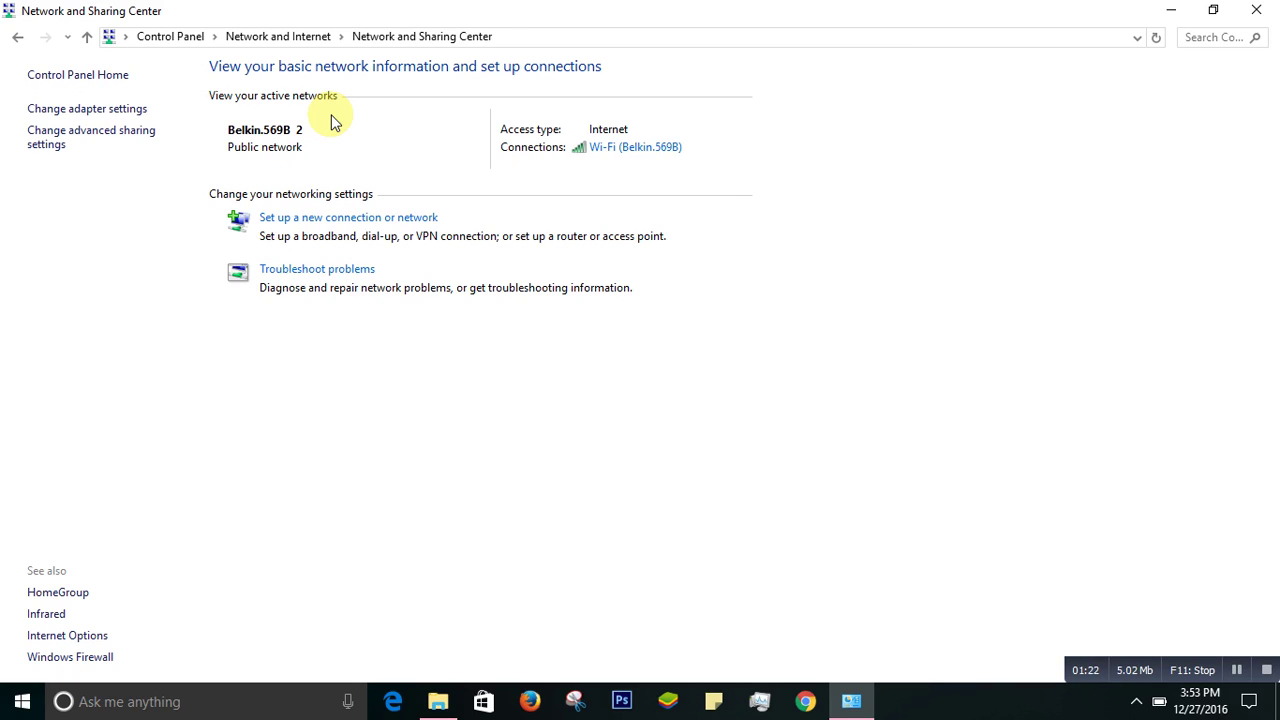
- Show the network adapters list and open the Wi-Fi connection's context menu
click(98, 109)
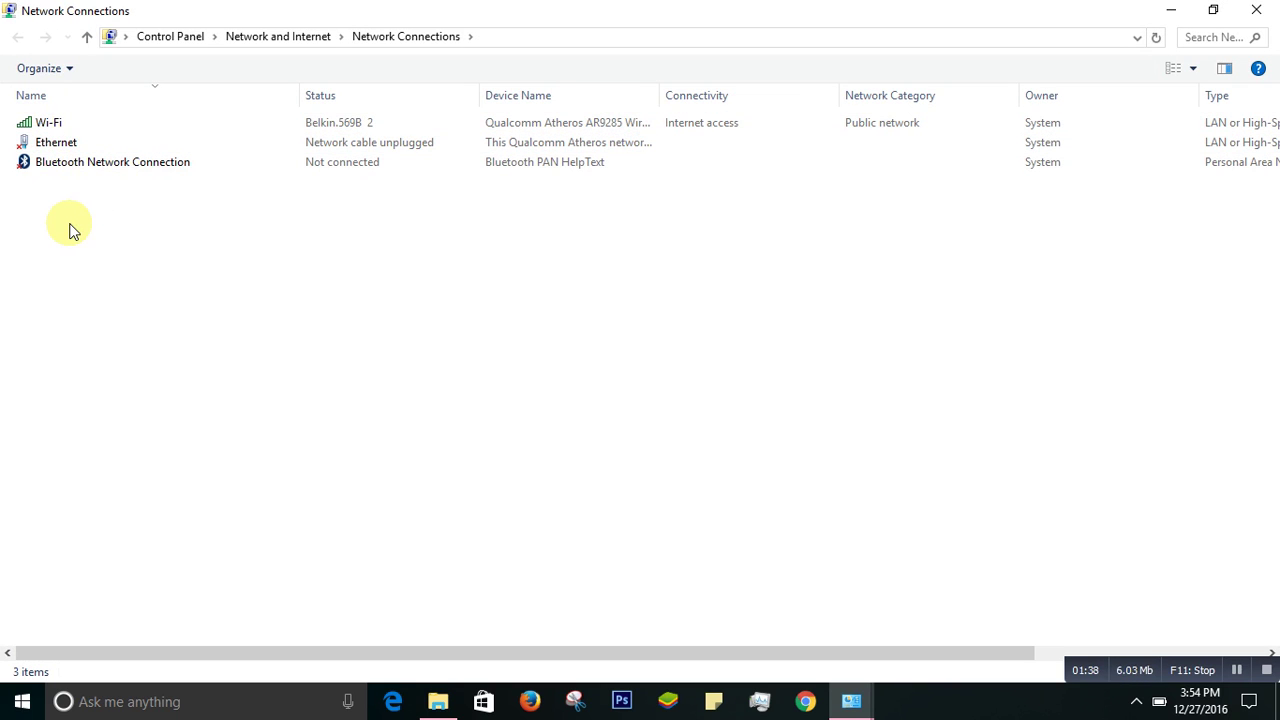
right_click(65, 121)
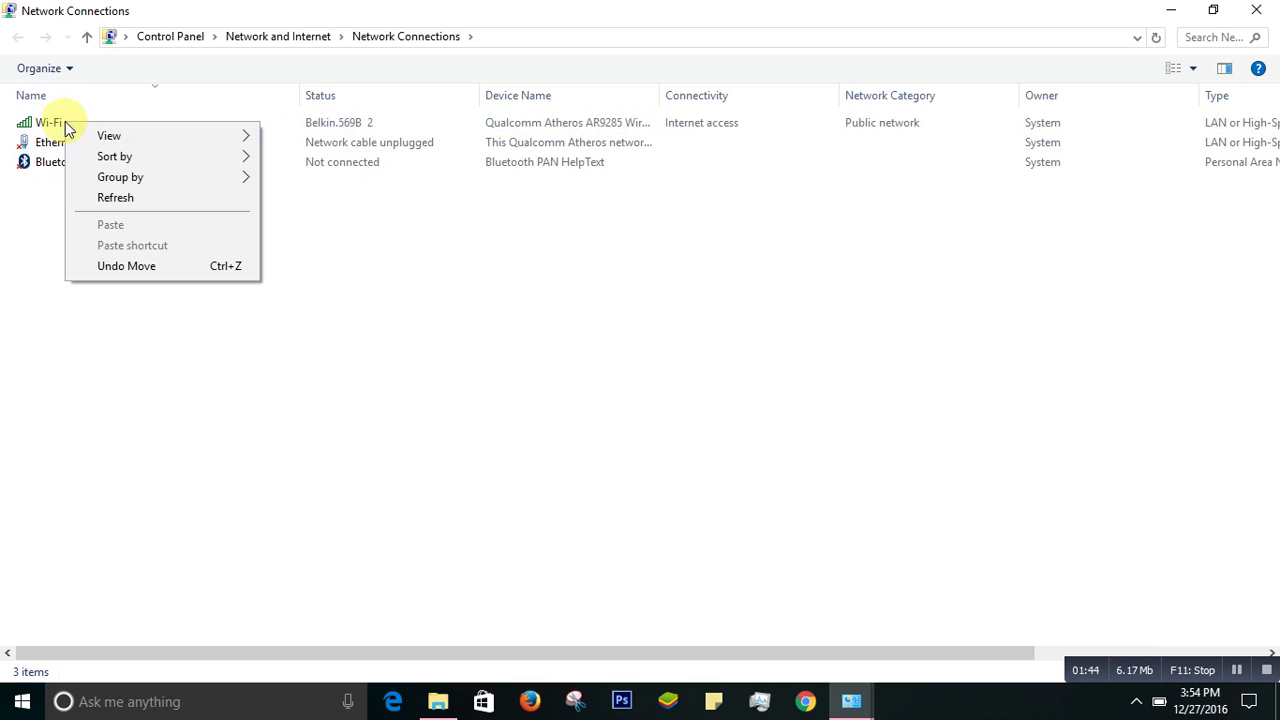
click(45, 123)
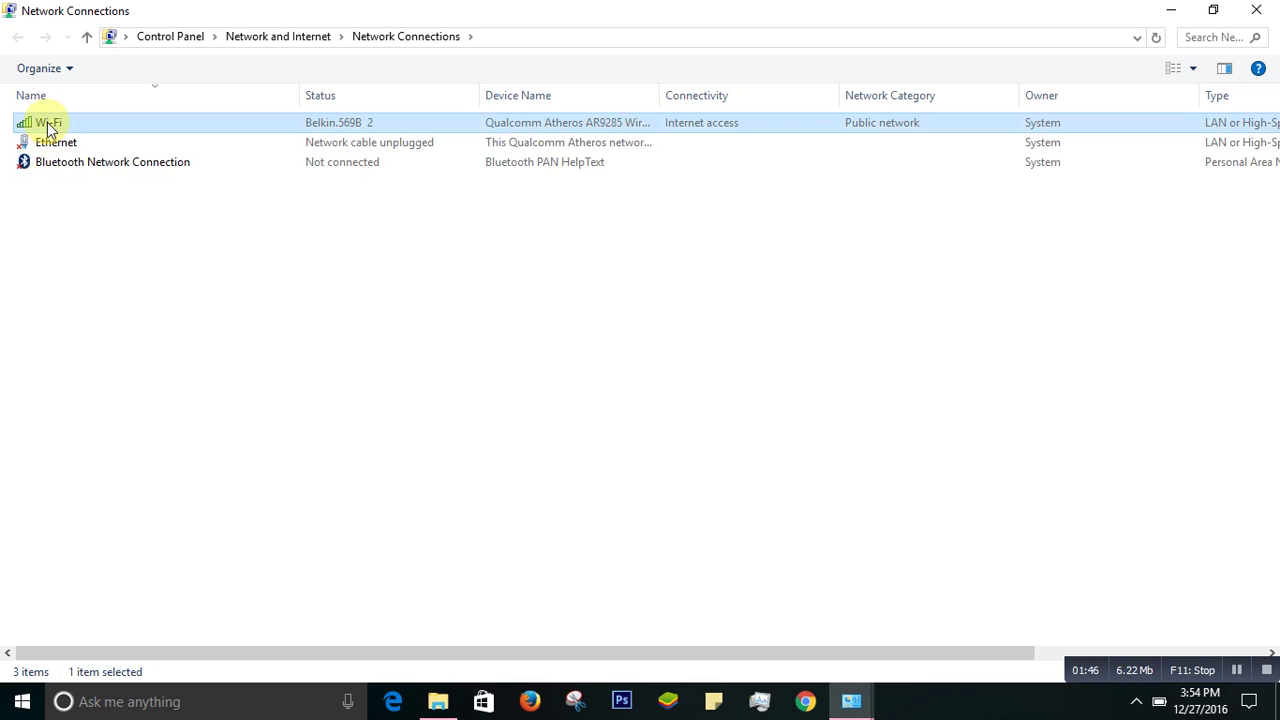
right_click(48, 127)
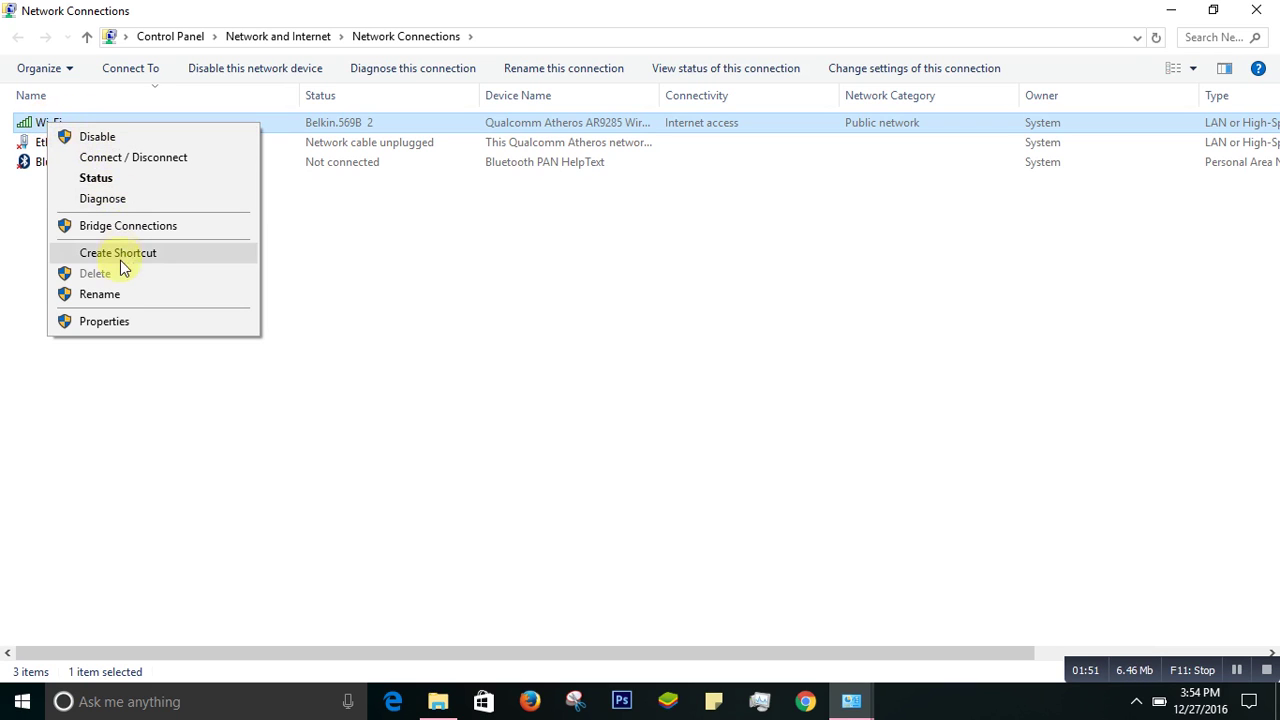
- Open Wi-Fi Properties, then the Qualcomm Atheros AR9285 adapter's Configure settings and Power Management options
click(104, 321)
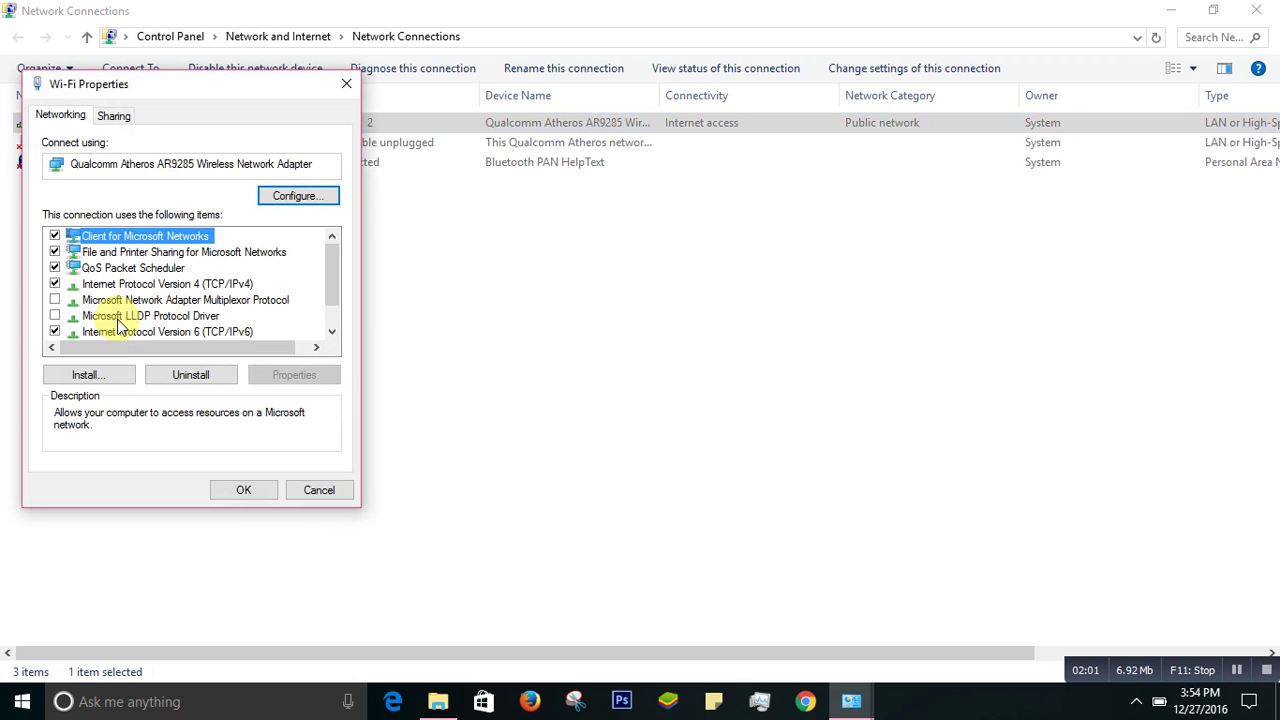
drag(187, 93, 584, 160)
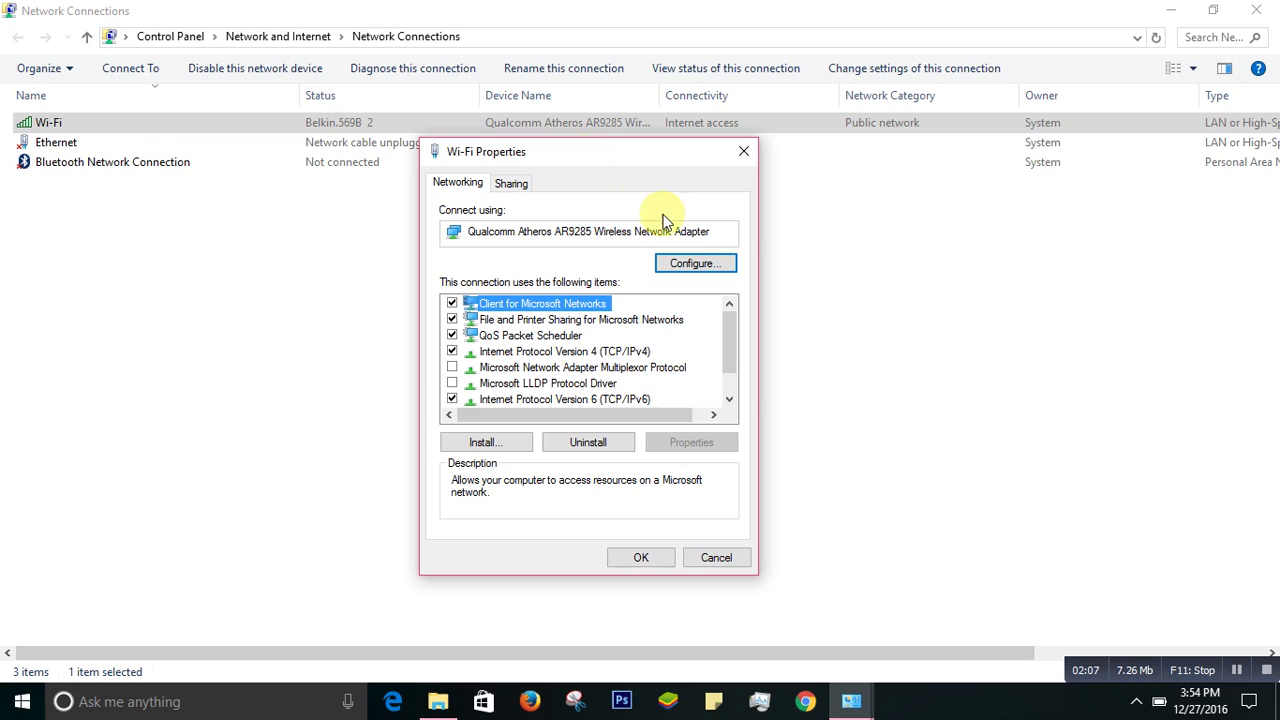
click(695, 266)
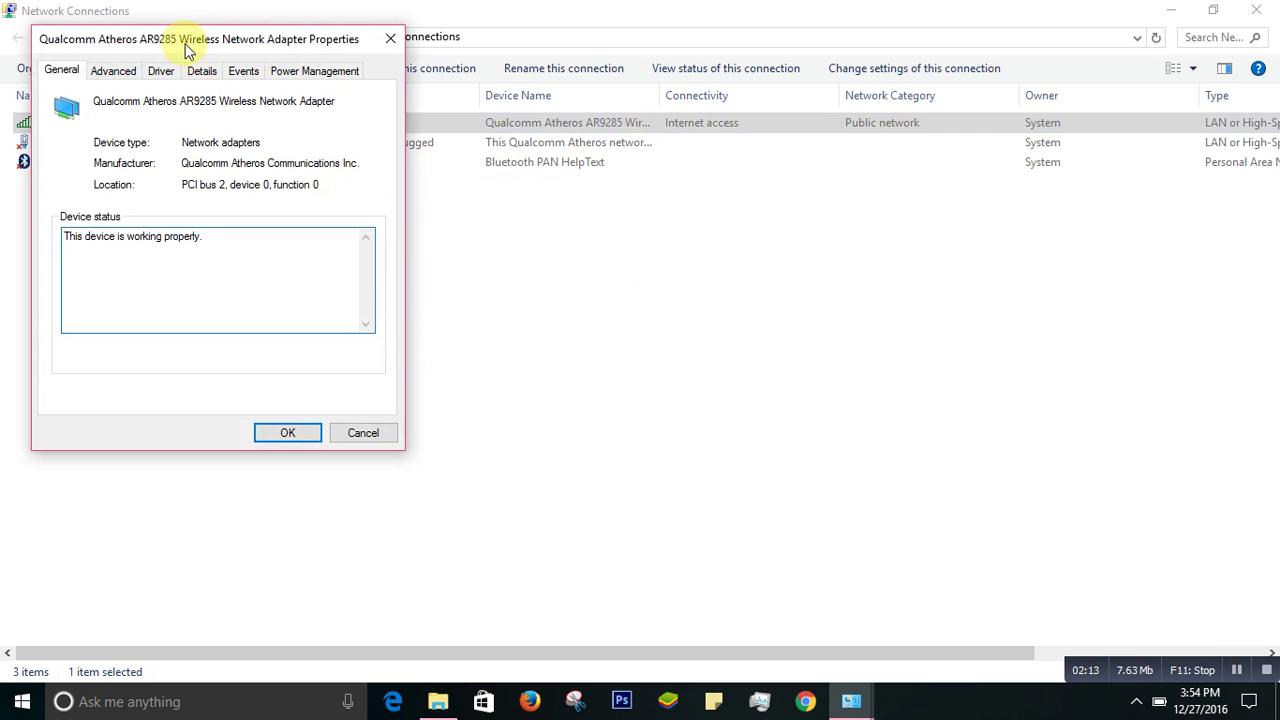
drag(185, 50, 575, 120)
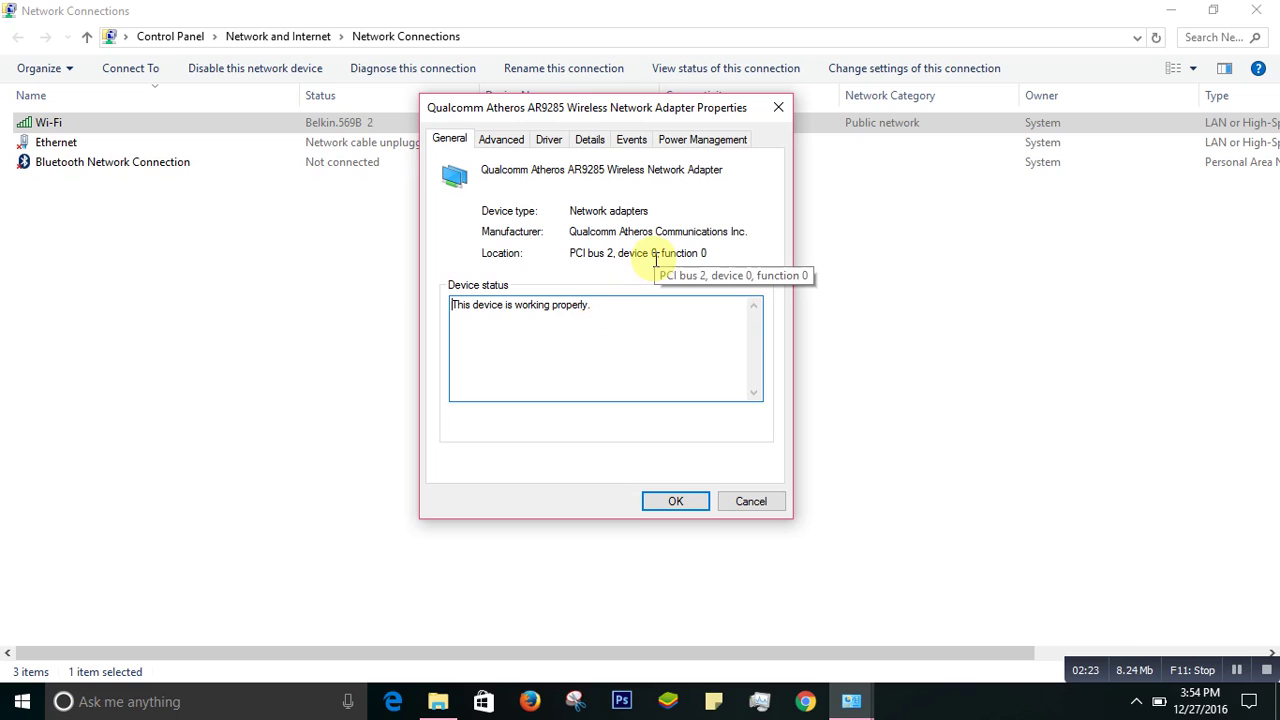
click(702, 140)
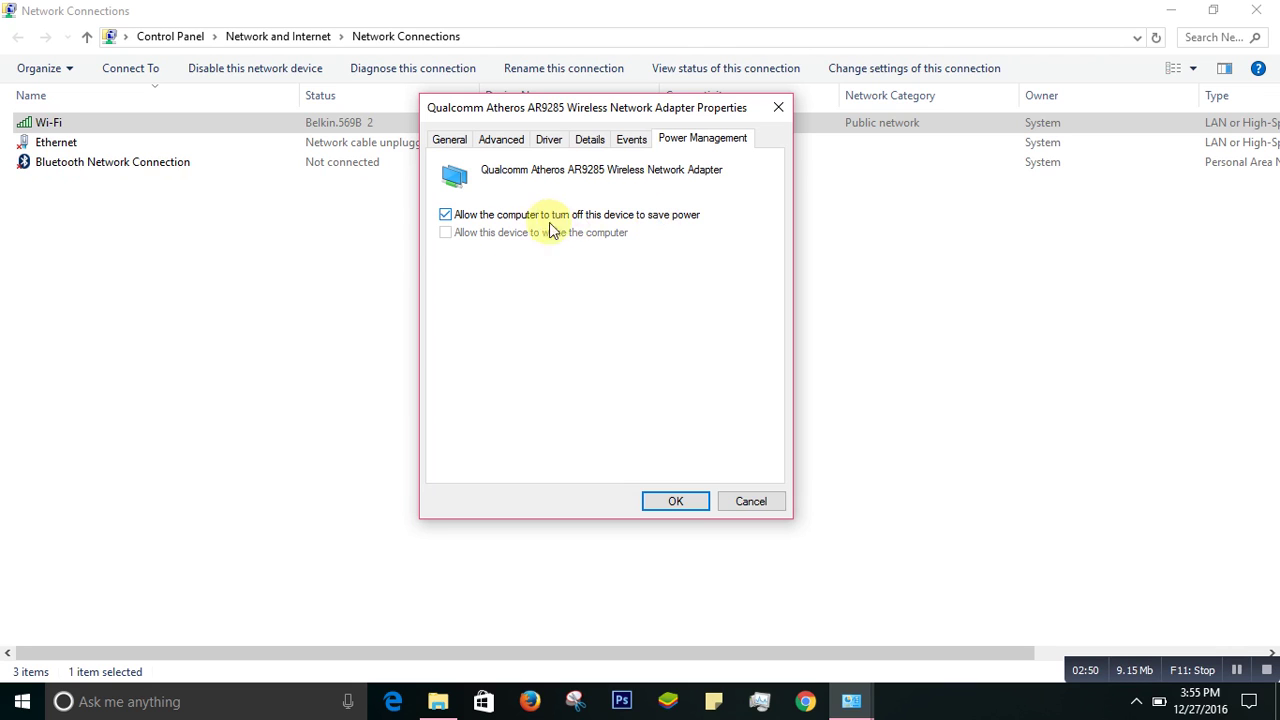
- Uncheck 'Allow the computer to turn off this device to save power' and confirm with OK
click(445, 215)
click(445, 215)
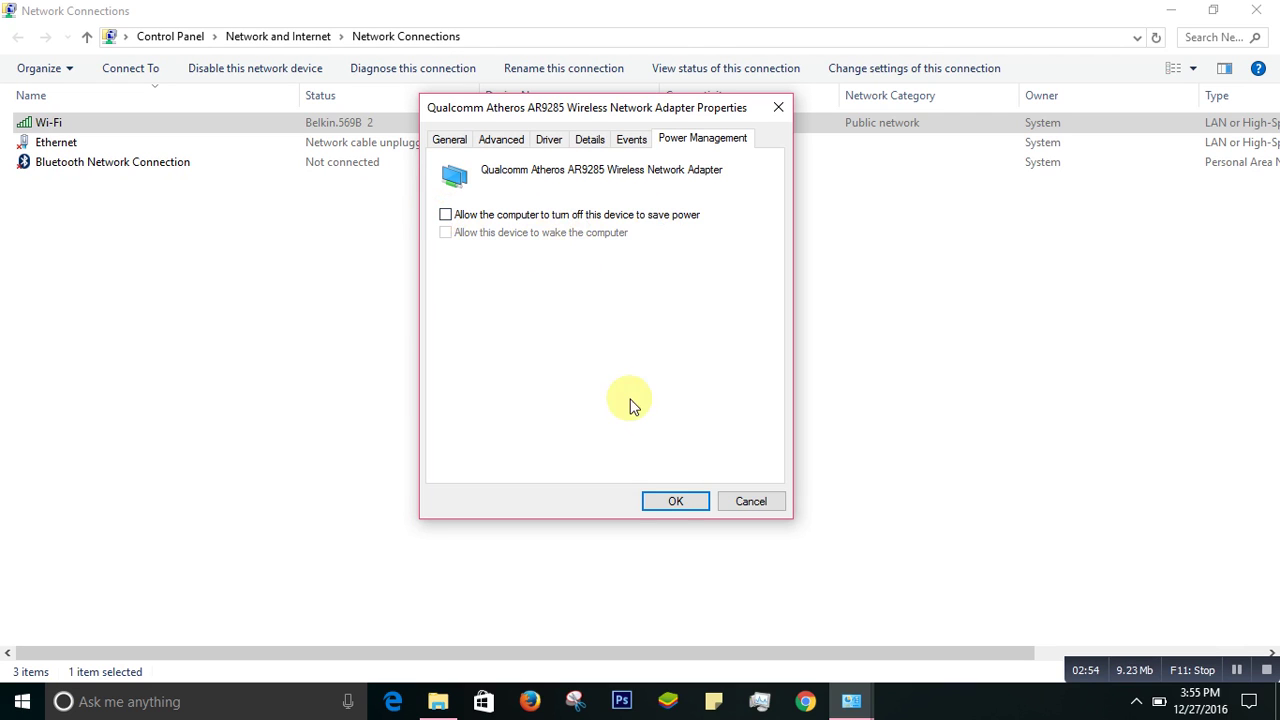
click(676, 498)
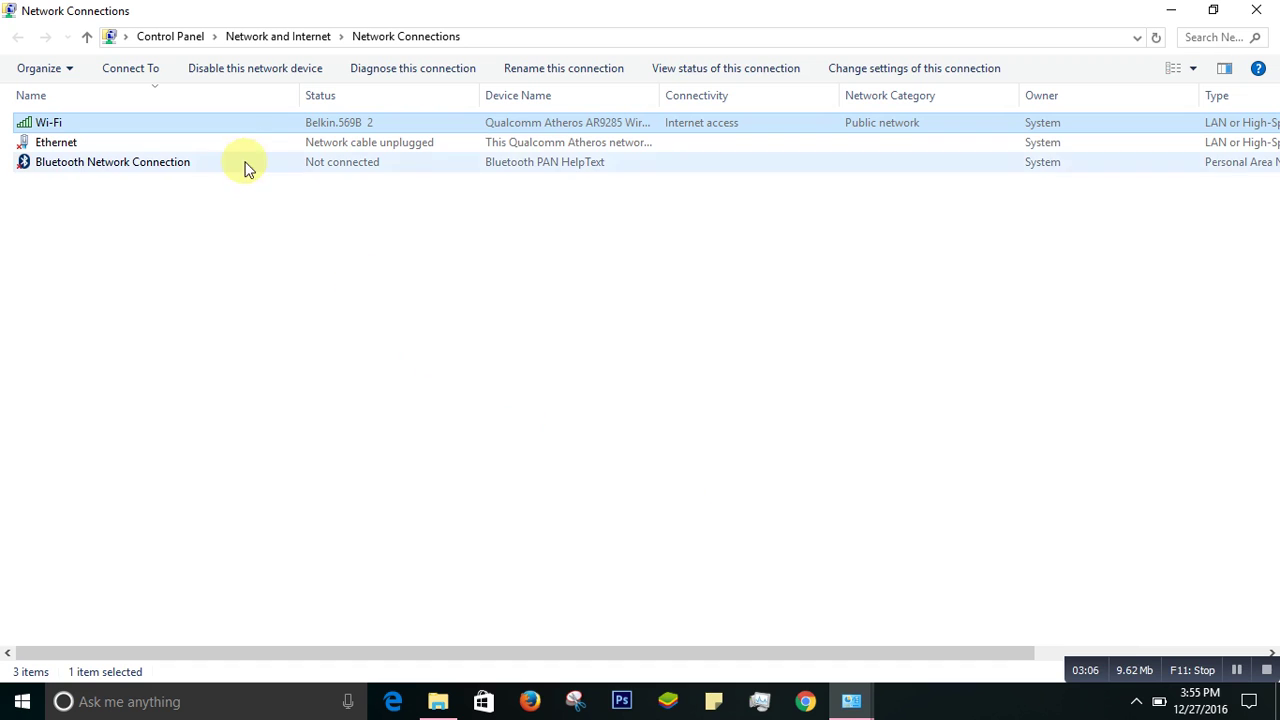
- Automatically search for a newer Wi-Fi adapter driver and dismiss the 'already up to date' result
right_click(221, 122)
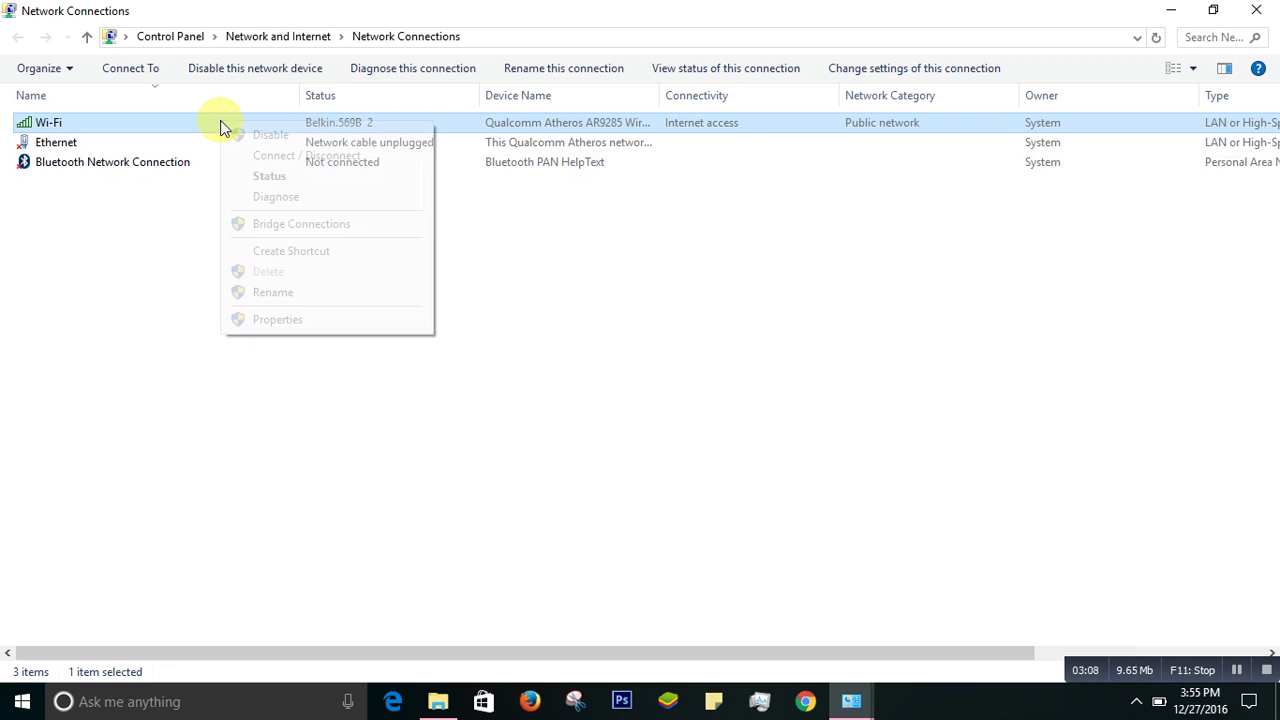
click(259, 321)
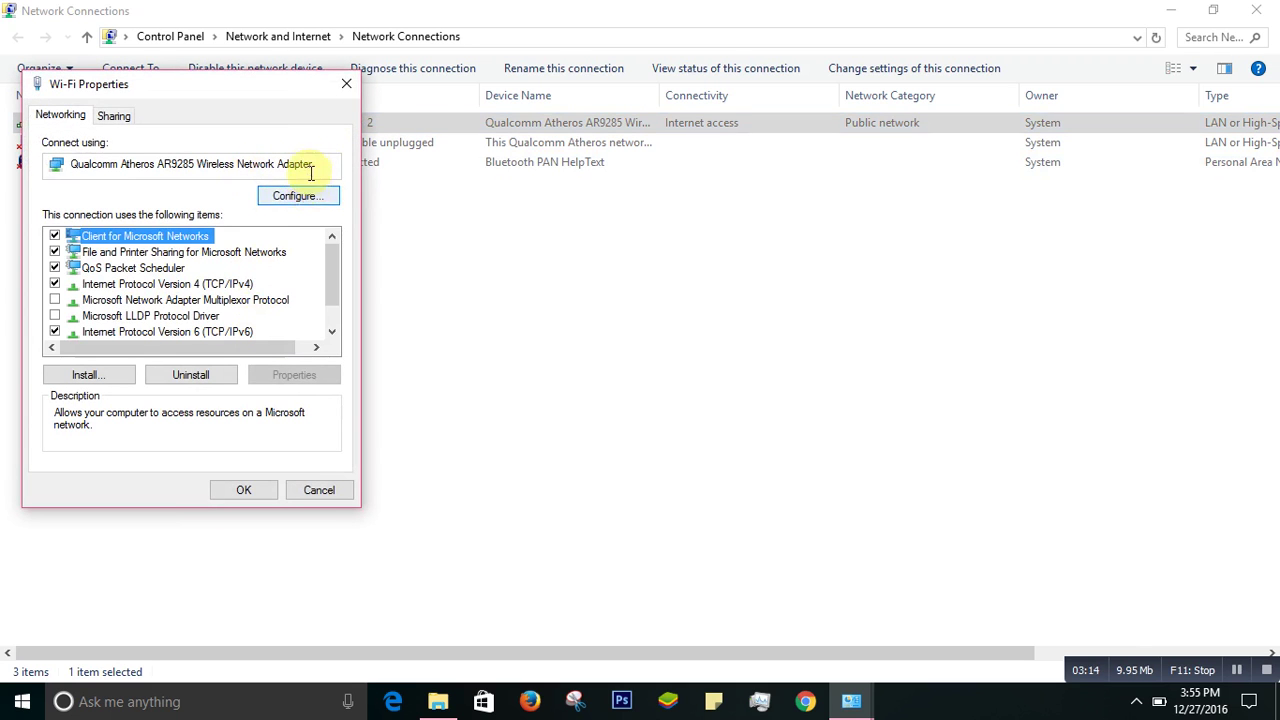
click(294, 198)
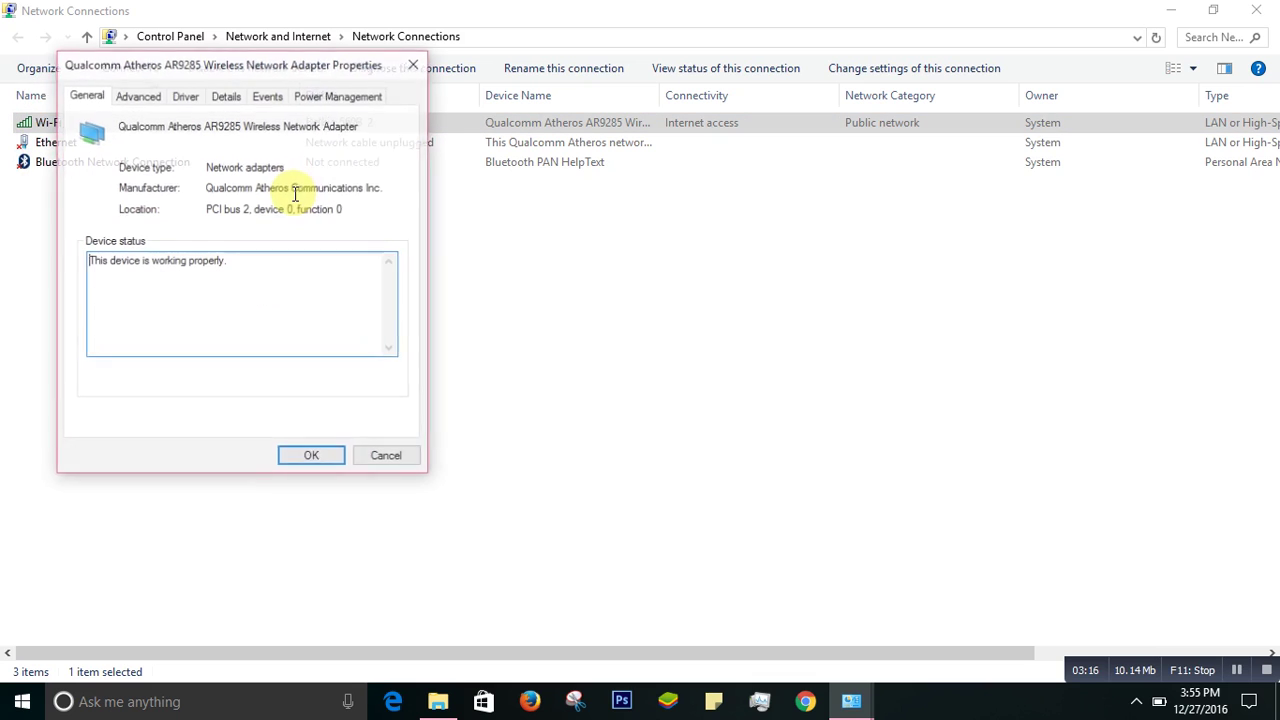
click(186, 96)
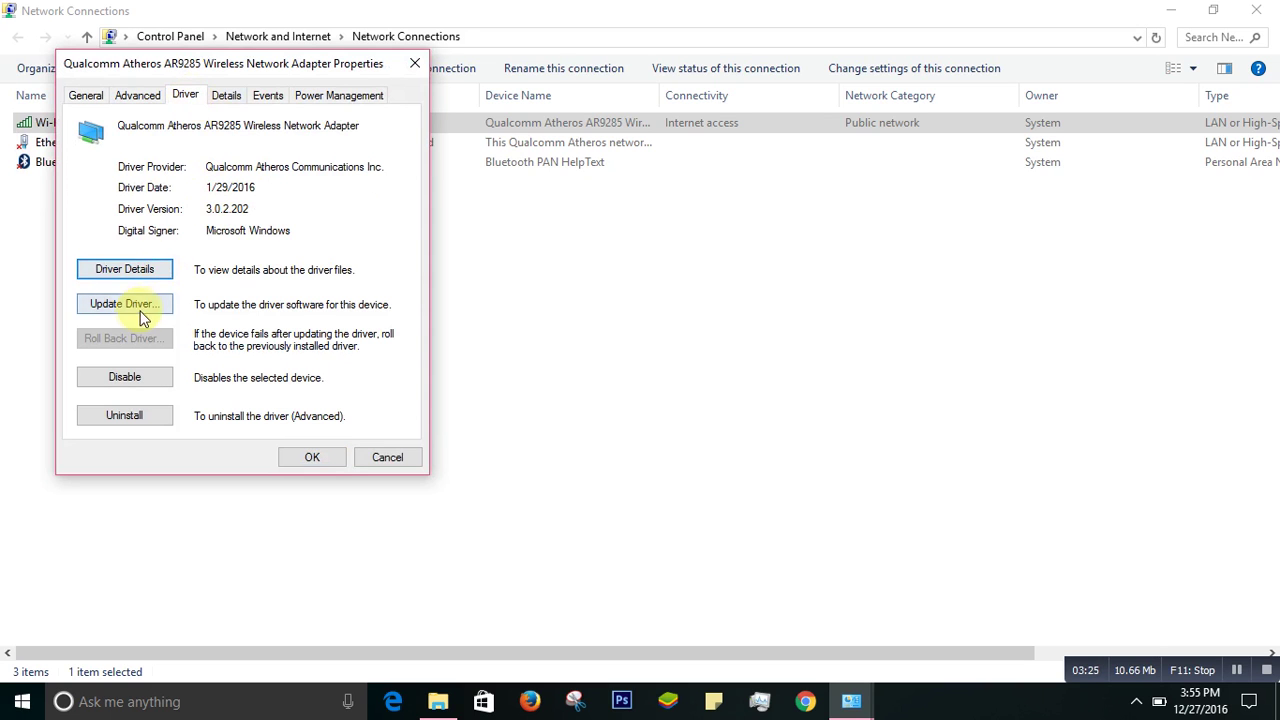
click(137, 306)
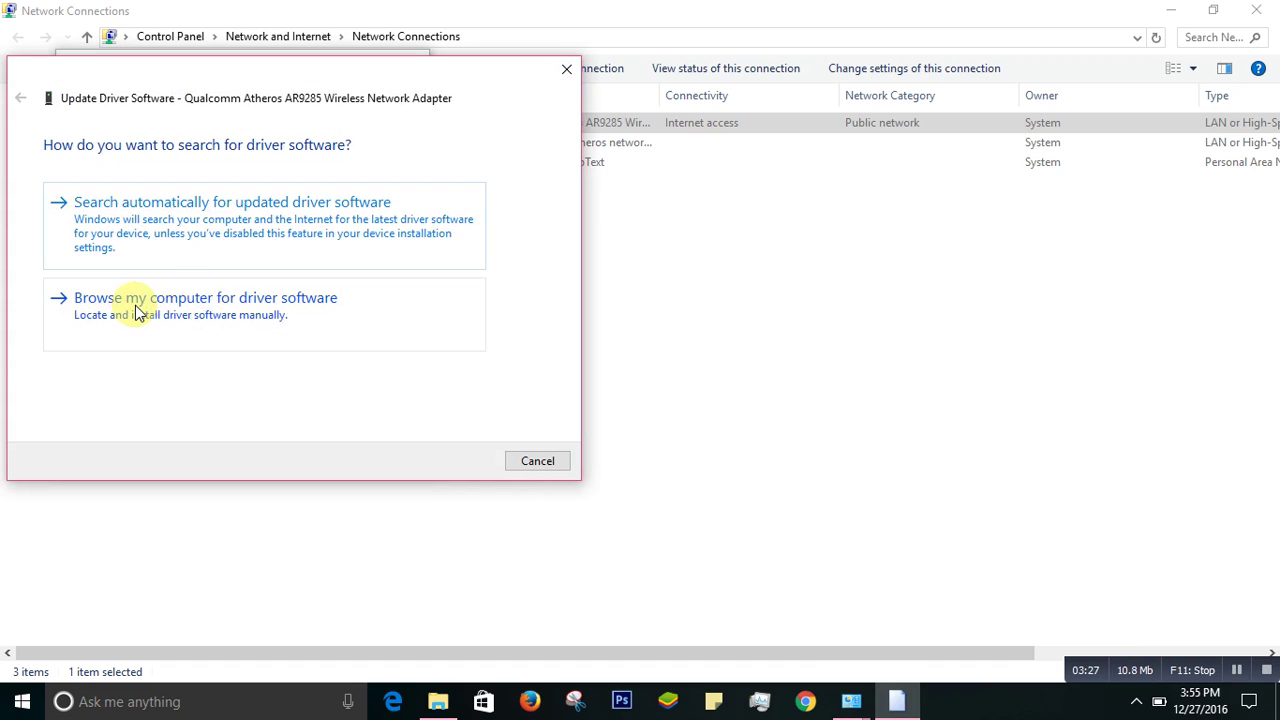
click(186, 246)
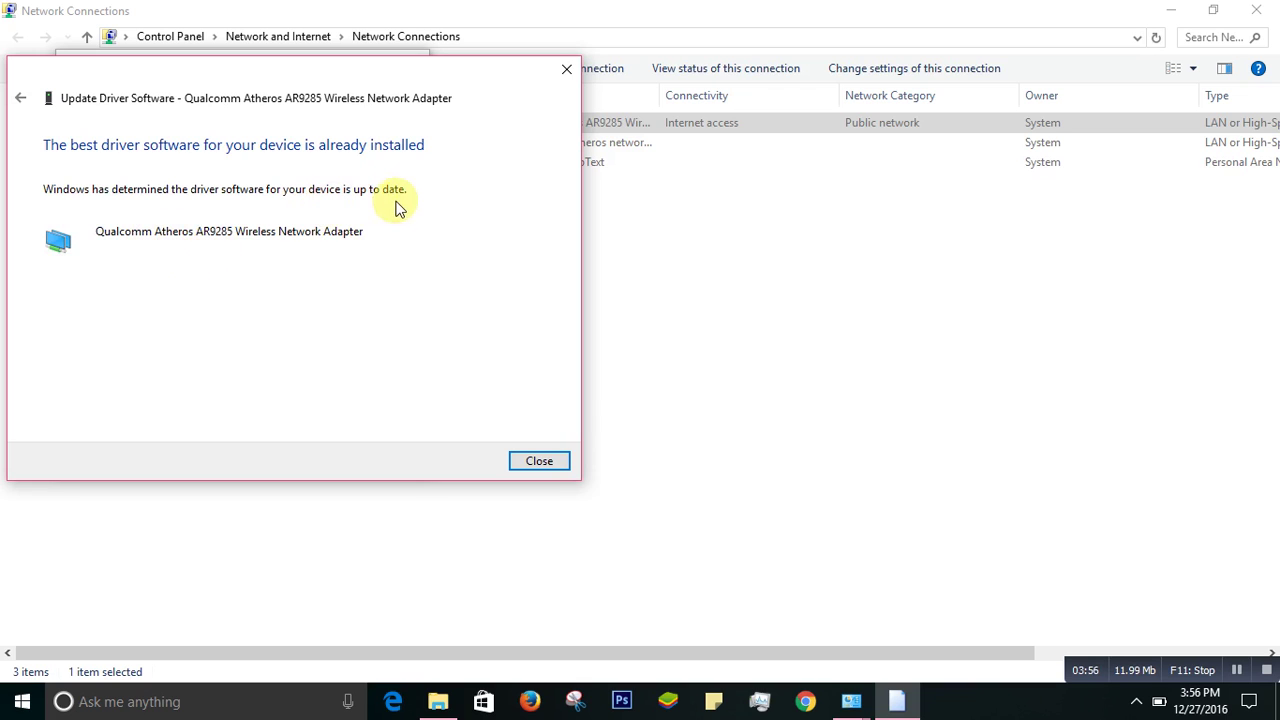
click(566, 461)
- Close the Wi-Fi adapter's Properties dialog to return to Network Connections
click(414, 63)
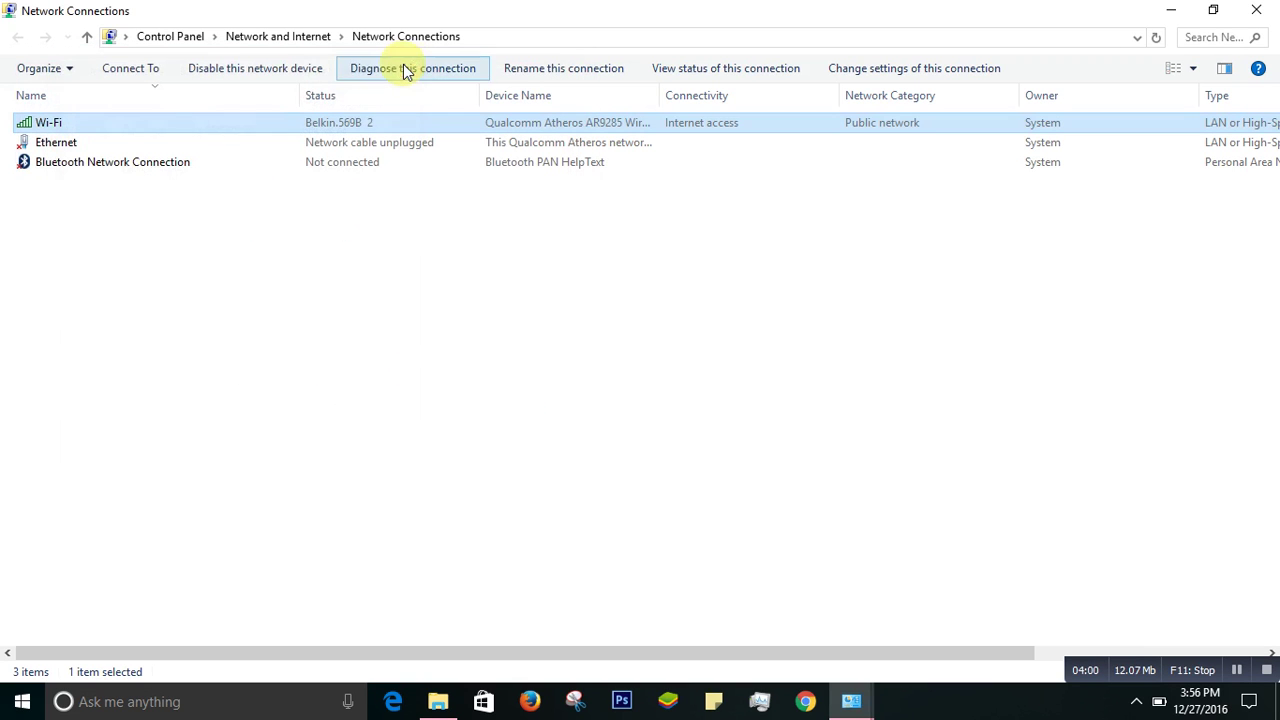